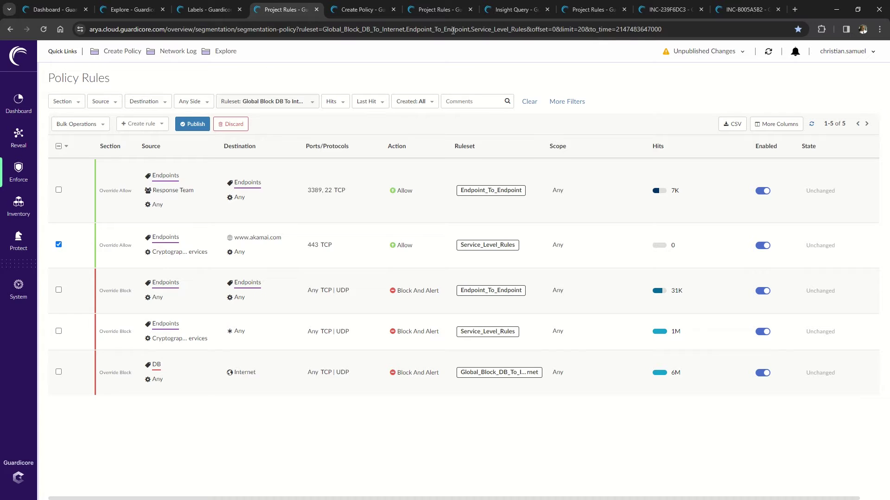
click(356, 10)
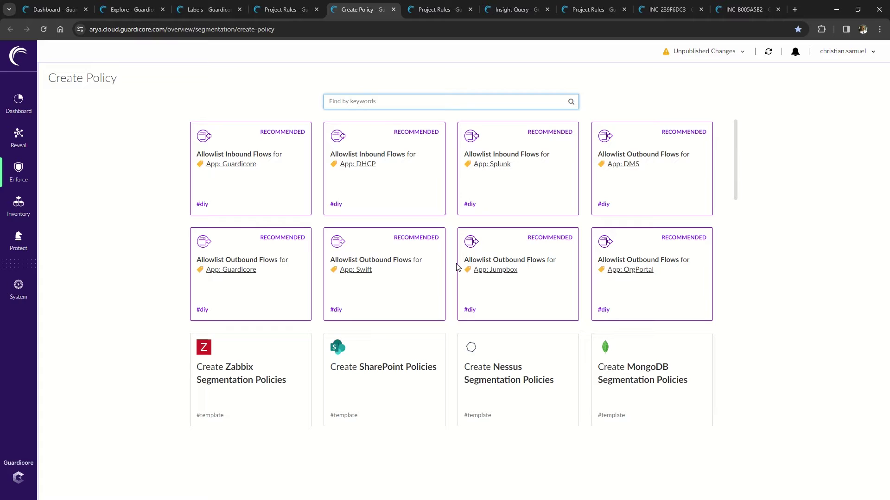
scroll(462, 223, down, 1)
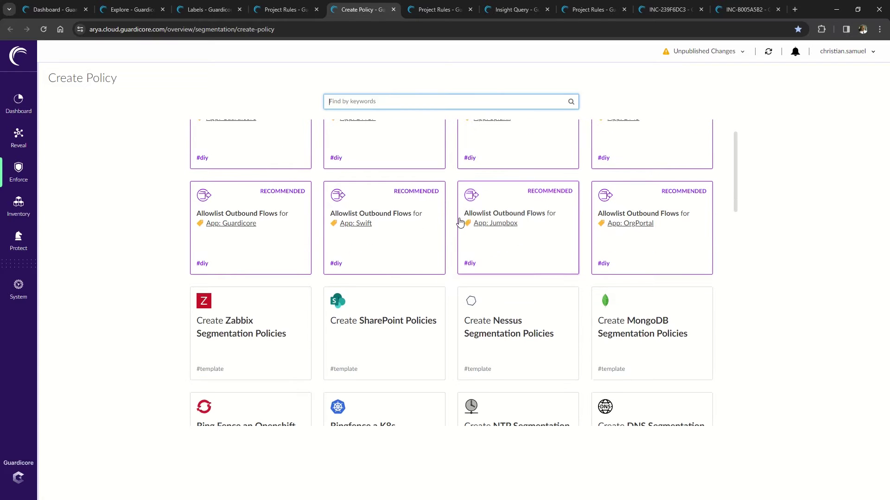
scroll(445, 207, down, 1)
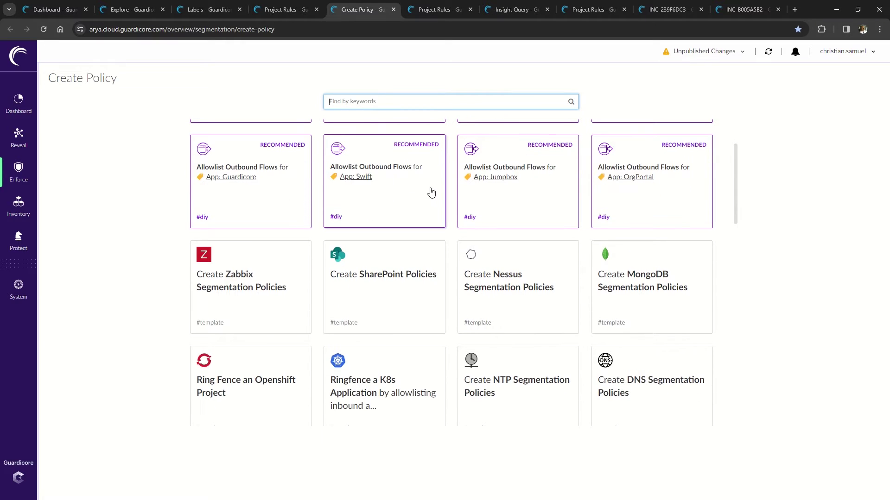
scroll(434, 197, down, 1)
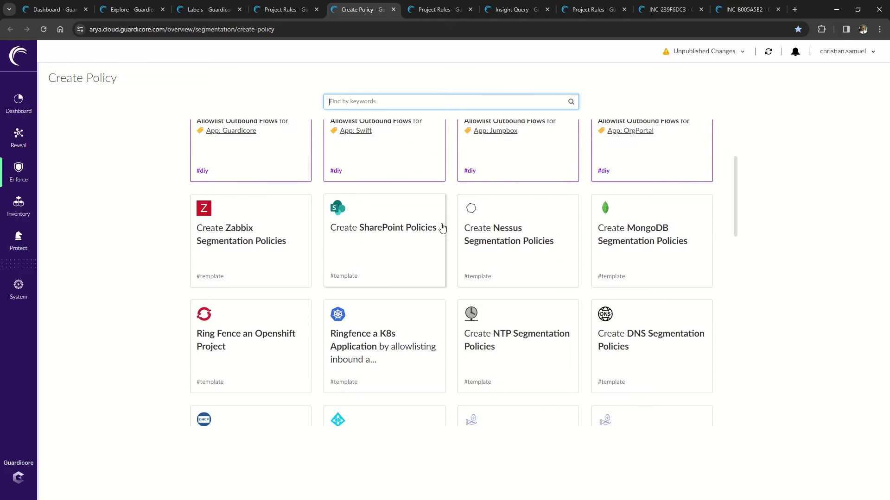
scroll(430, 203, down, 1)
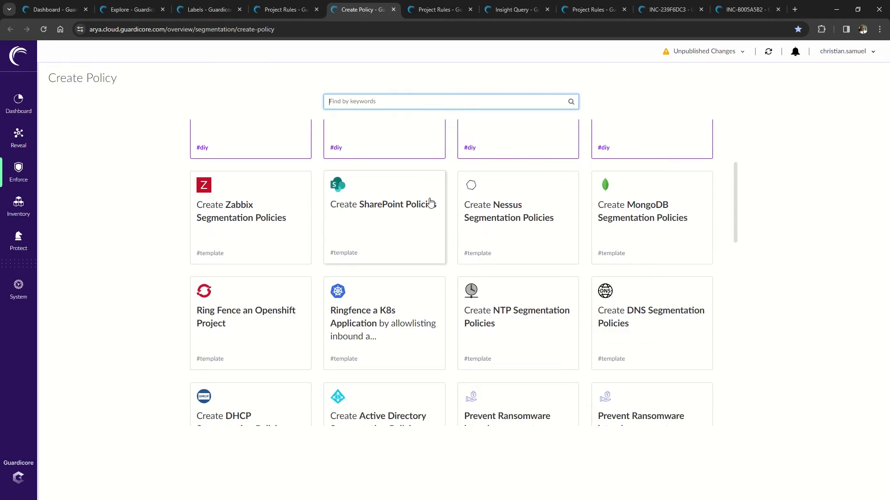
scroll(428, 204, down, 1)
scroll(450, 229, down, 1)
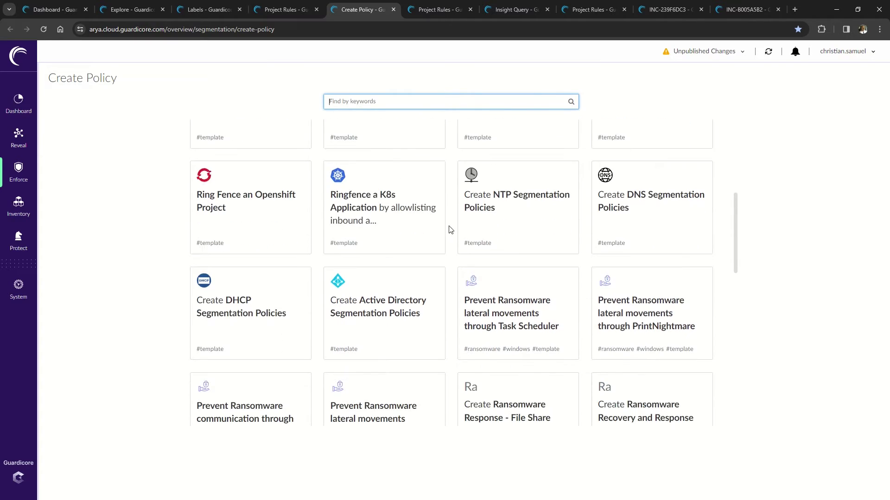
scroll(448, 232, down, 1)
scroll(447, 235, down, 1)
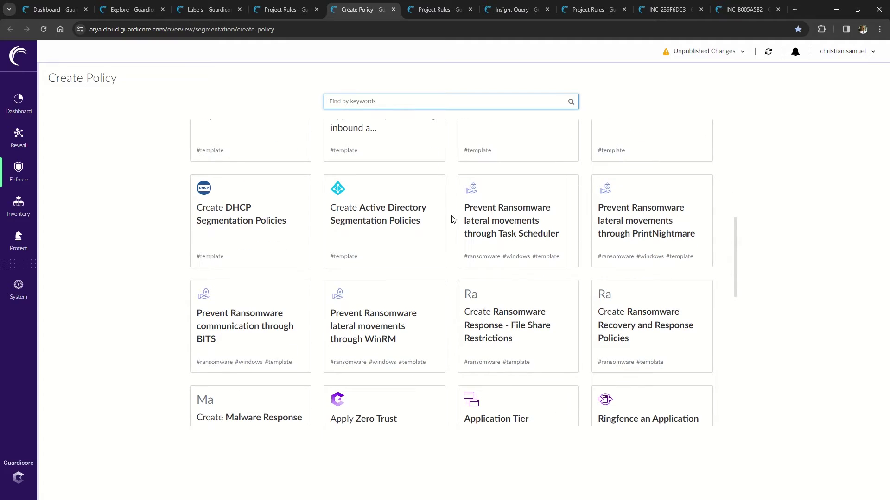
scroll(448, 233, down, 1)
scroll(442, 231, down, 1)
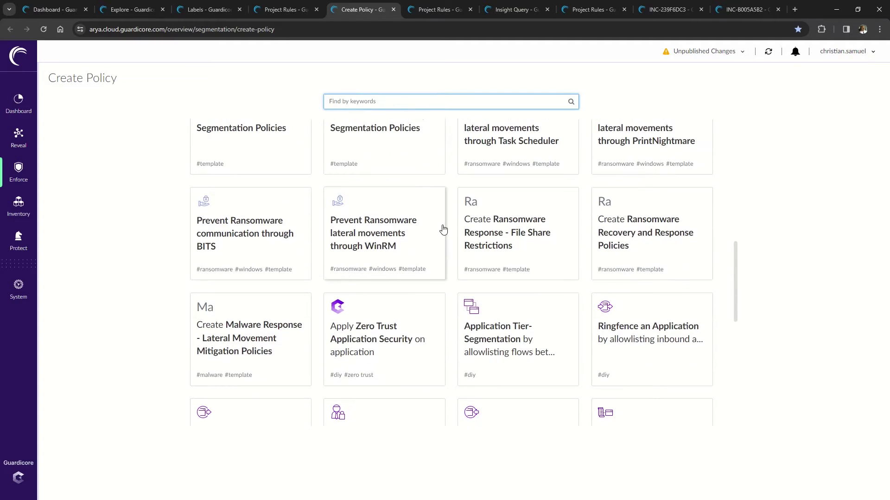
scroll(437, 209, down, 1)
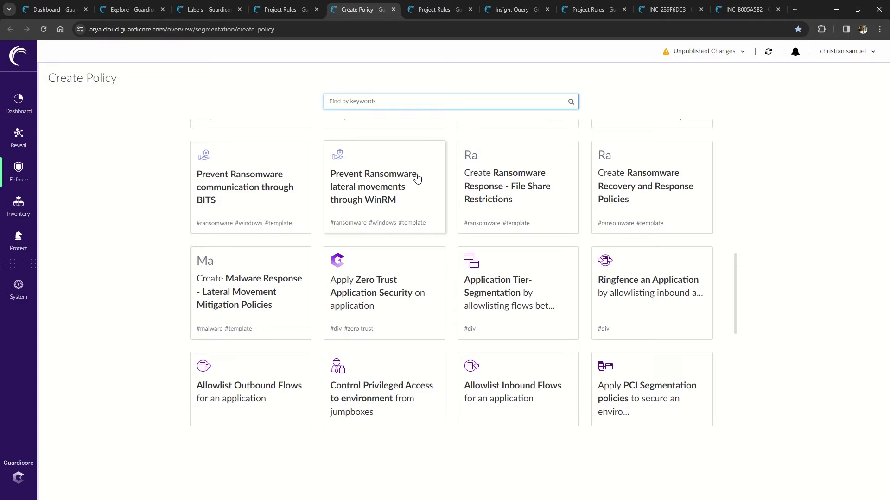
scroll(461, 182, down, 1)
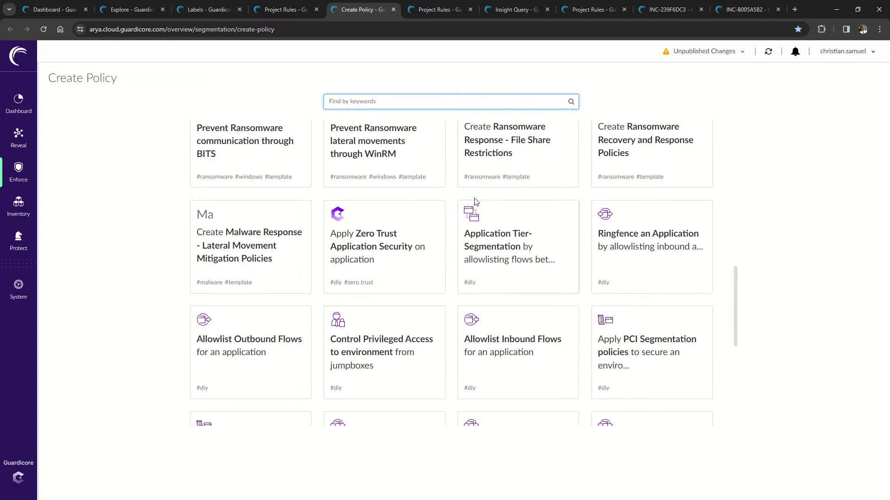
scroll(478, 204, down, 1)
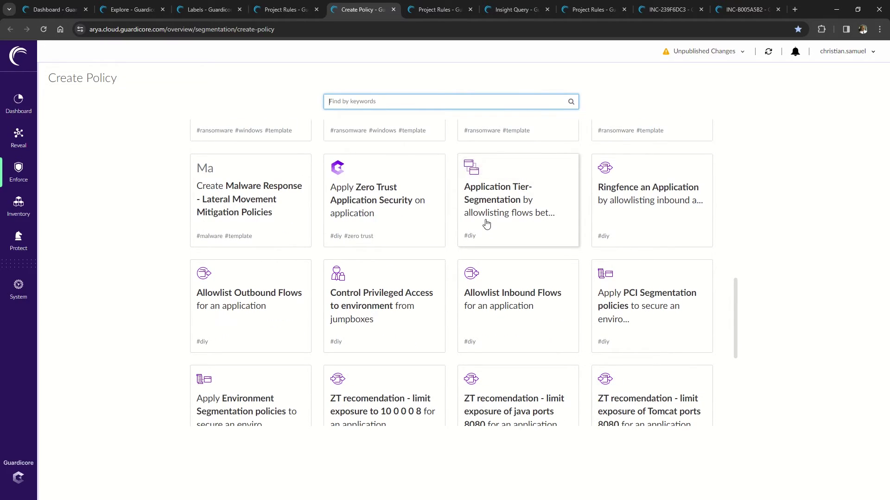
scroll(510, 220, down, 1)
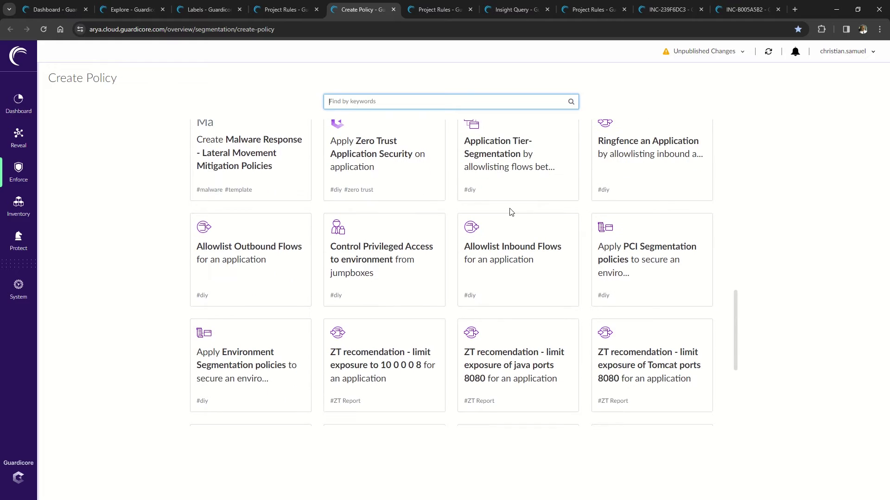
scroll(514, 227, up, 1)
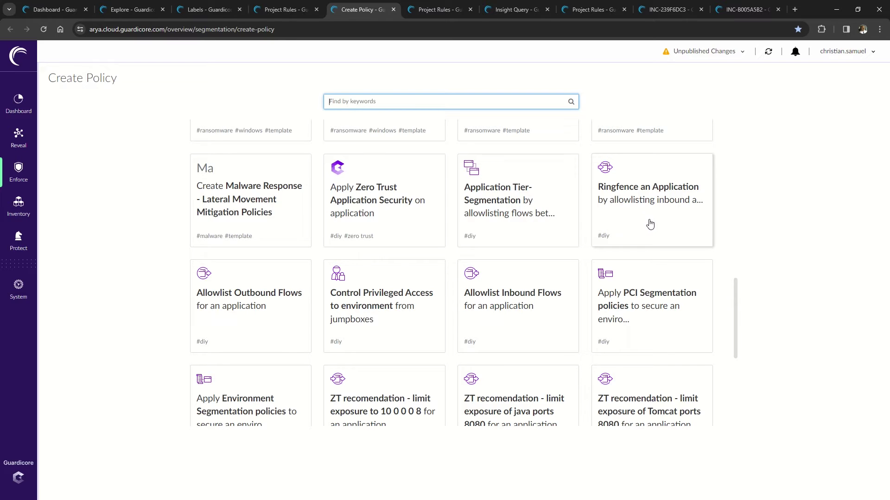
Start a Ringfence an Application project with App: CRM as the application
click(650, 223)
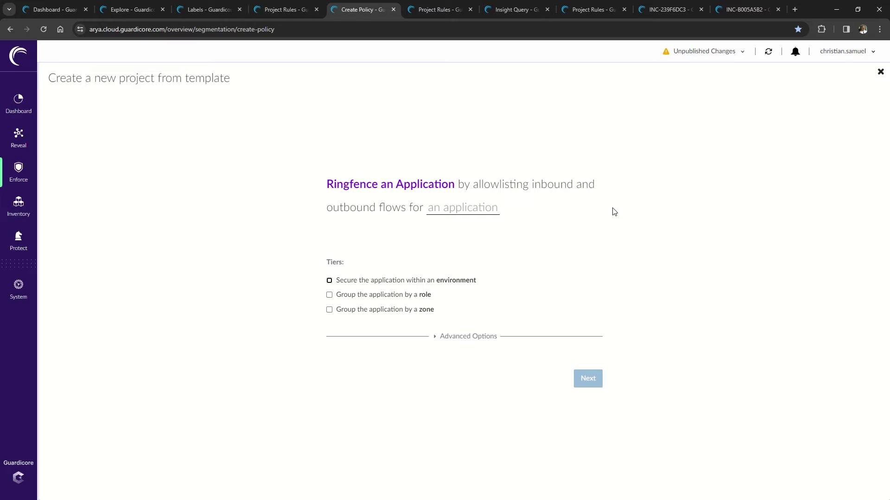
click(454, 211)
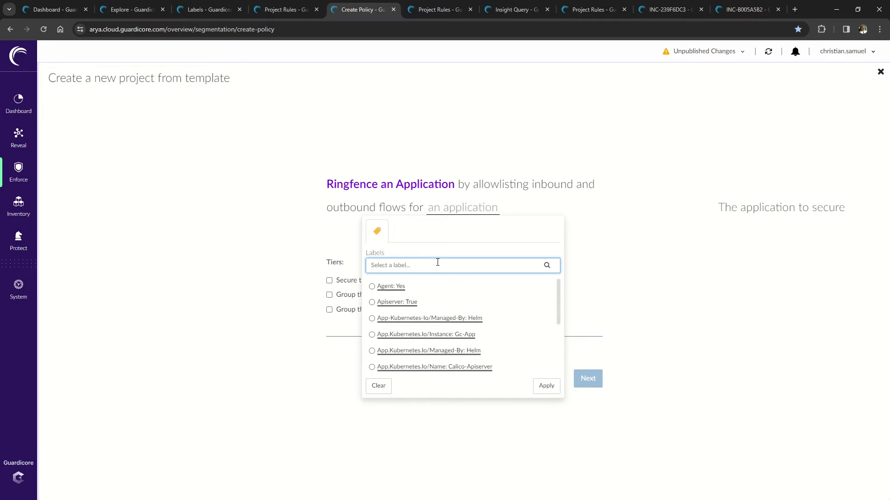
text(crm)
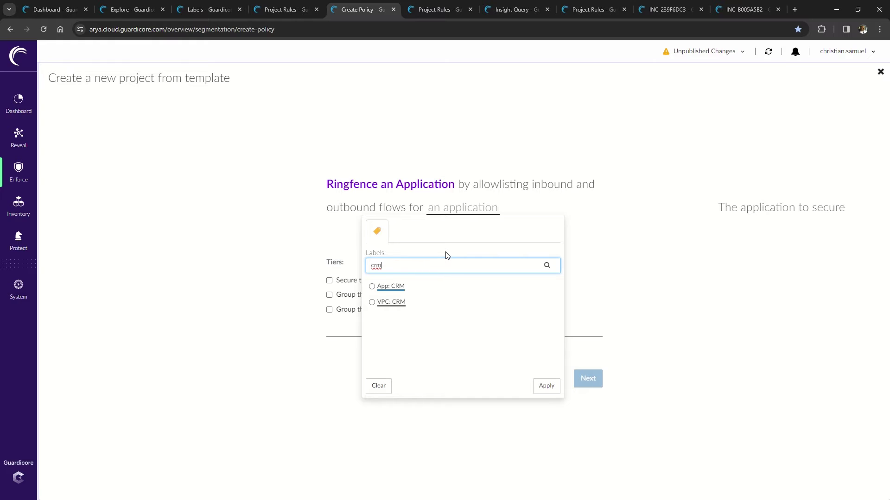
click(390, 286)
click(370, 282)
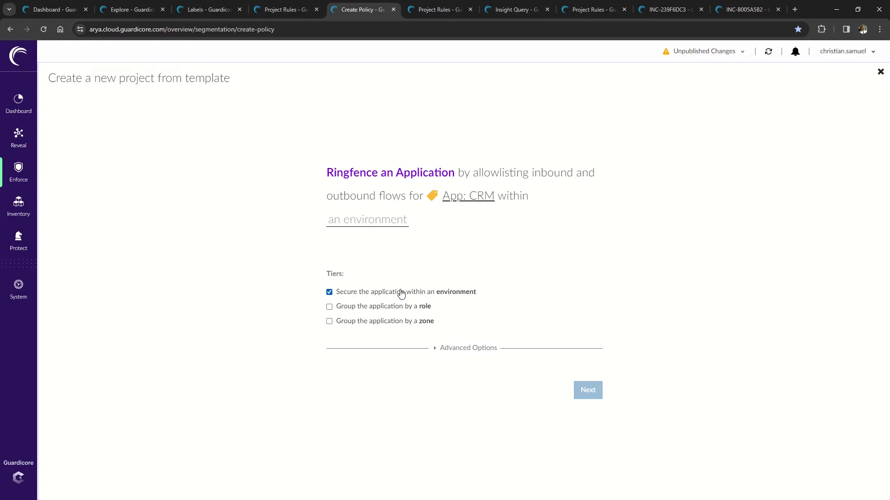
Set Environment: Production as the environment the CRM application runs in
click(387, 221)
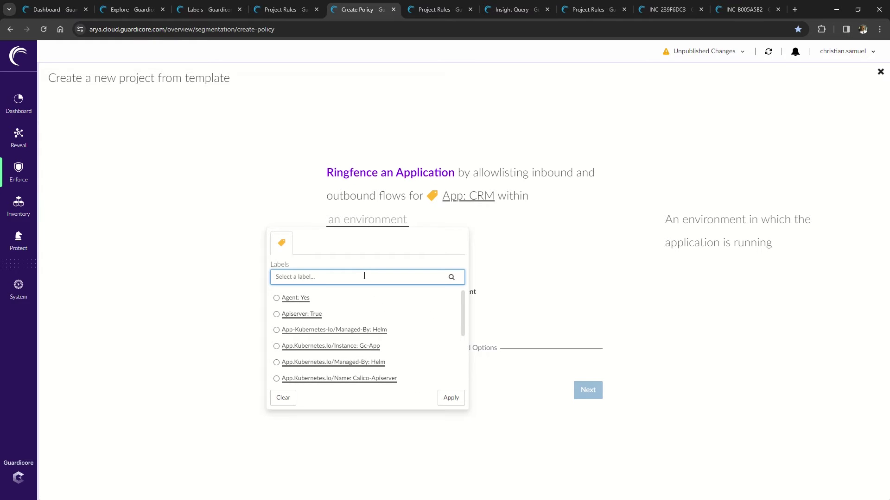
text(prod)
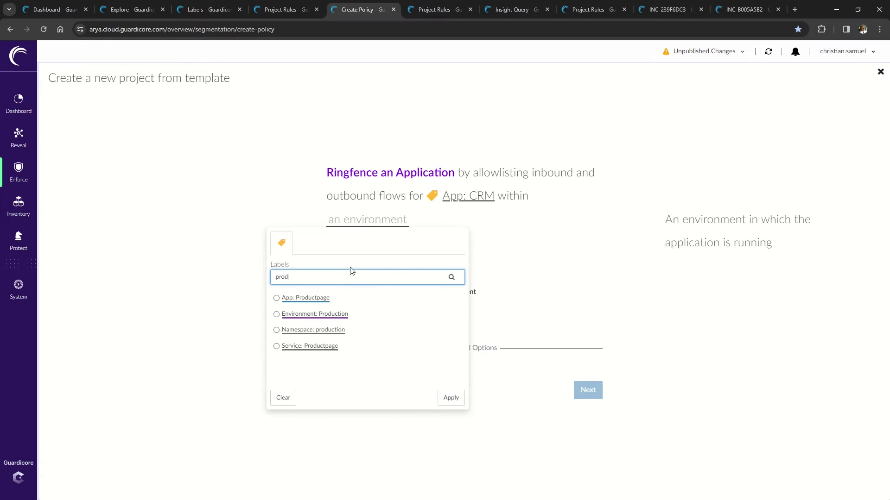
click(330, 316)
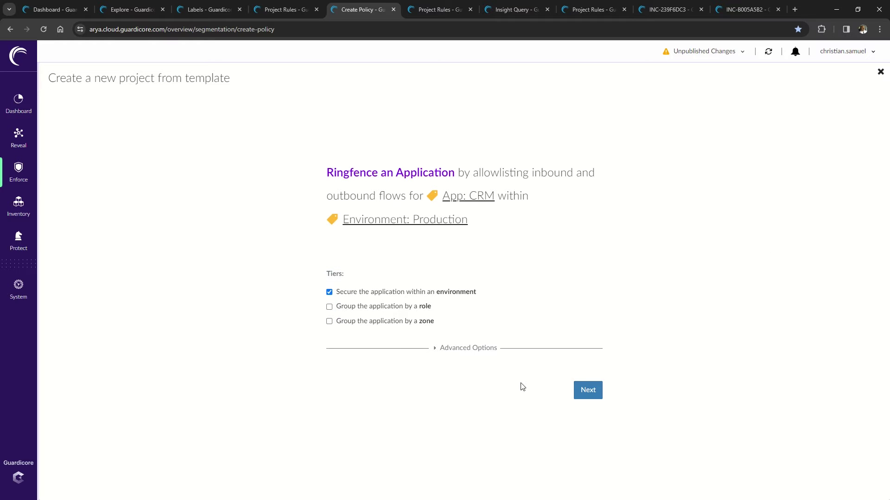
In Advanced Options, include processes and set a custom Last 30 Days time range
click(463, 347)
scroll(515, 319, down, 1)
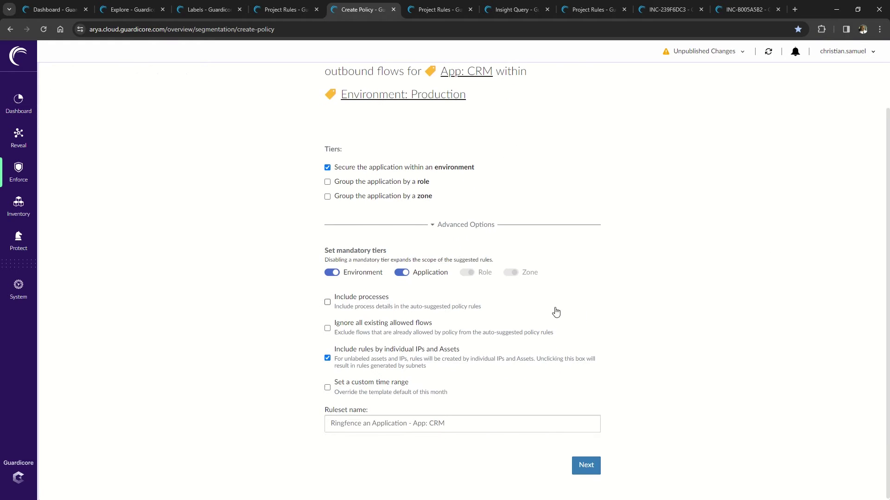
click(328, 302)
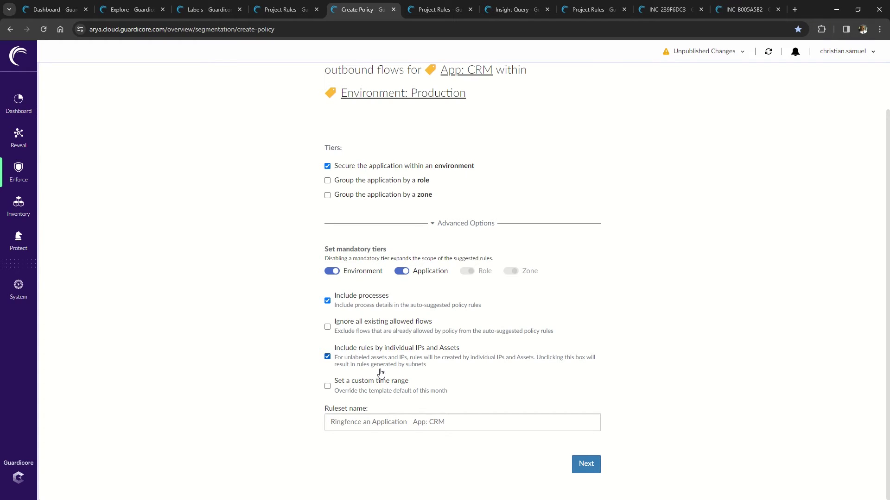
click(328, 387)
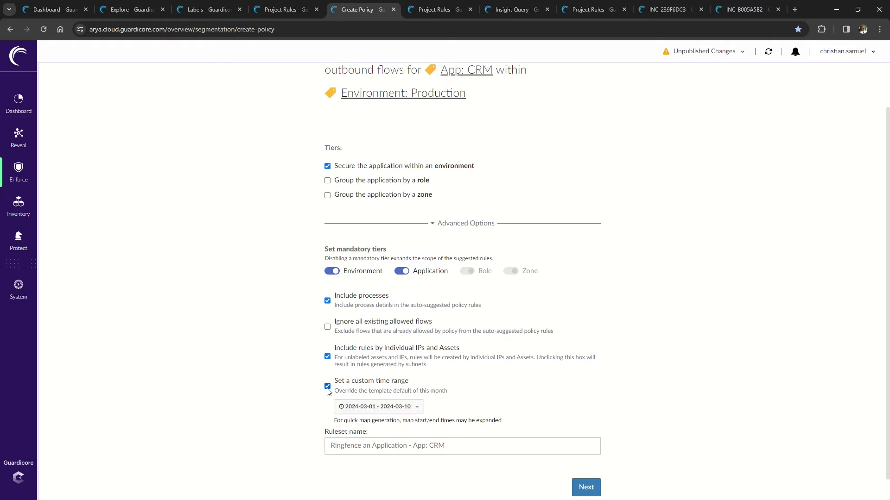
click(373, 407)
click(373, 301)
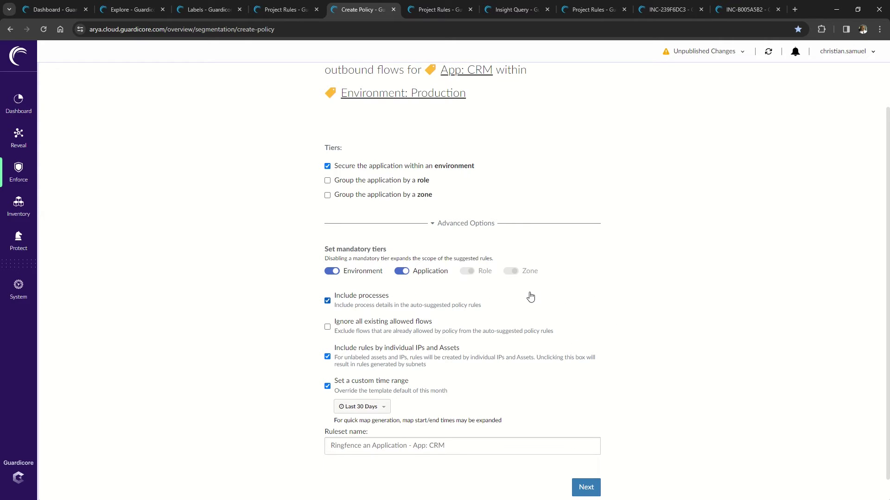
scroll(674, 279, down, 1)
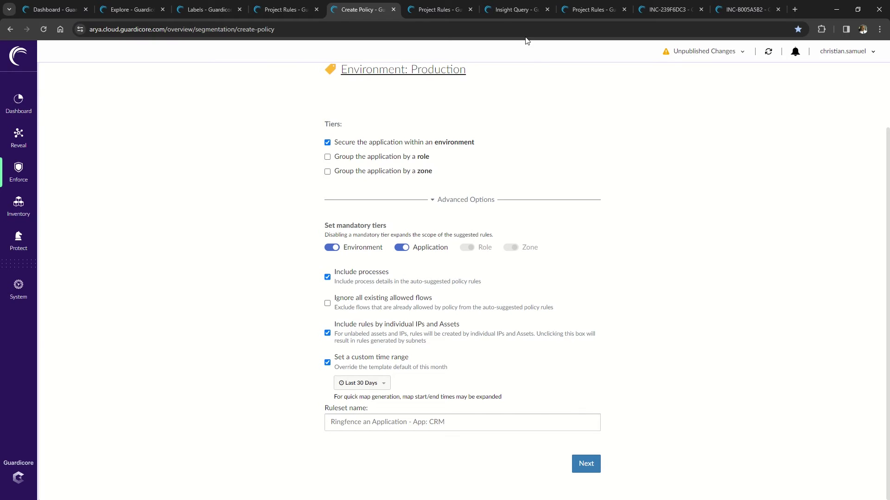
click(435, 10)
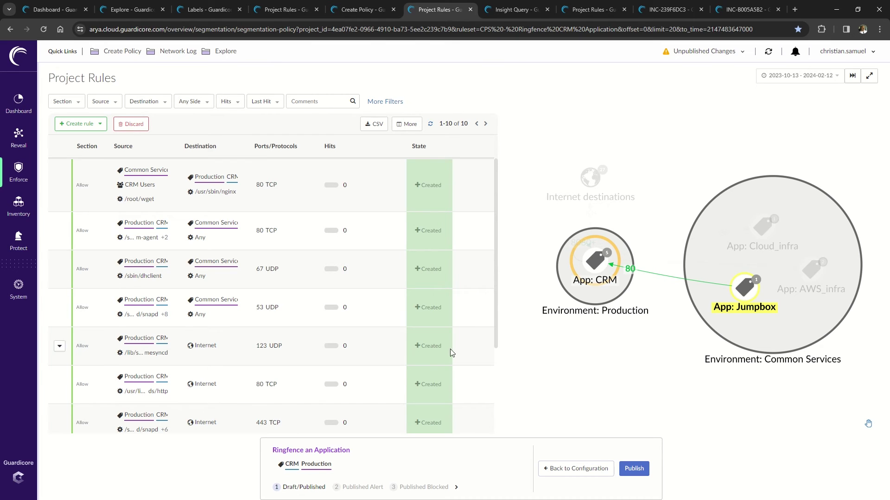
scroll(389, 290, down, 2)
scroll(379, 302, down, 2)
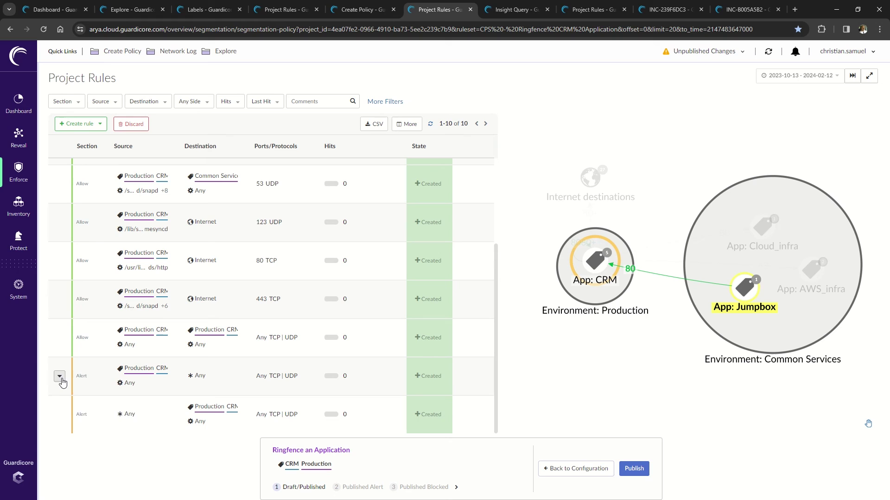
click(59, 376)
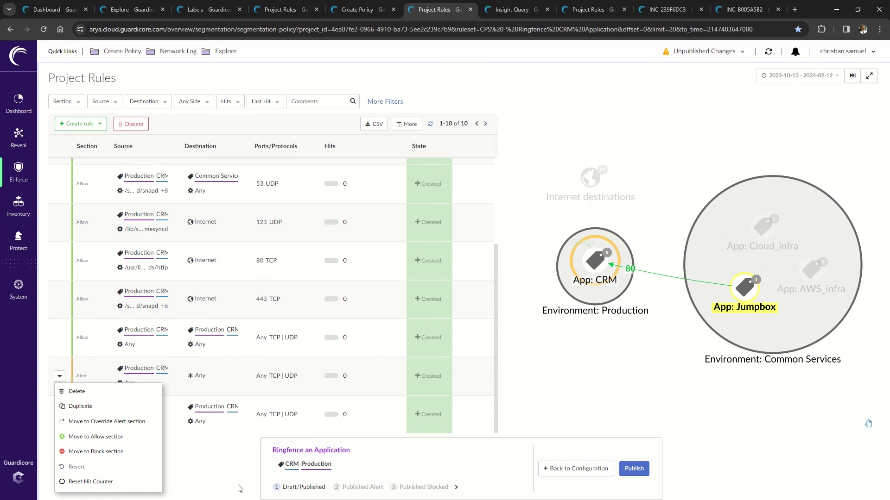
click(217, 477)
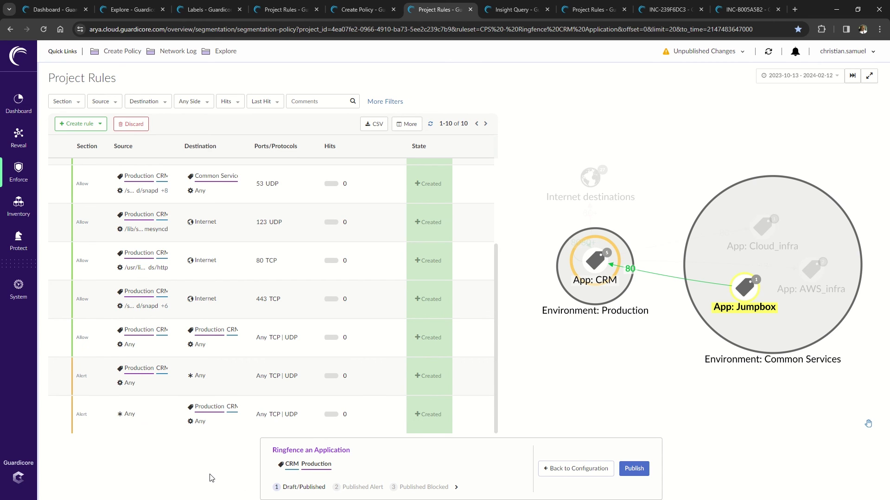